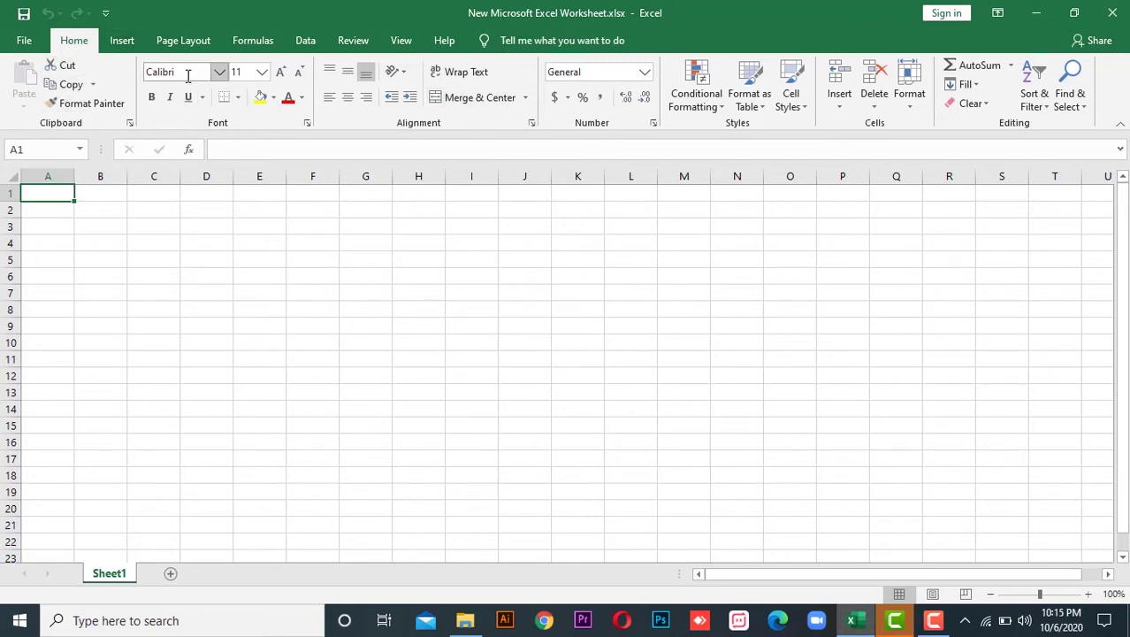
# Step: Browse the Insert ribbon commands, then bring up the Page Layout commands above Sheet1
pyautogui.click(127, 45)
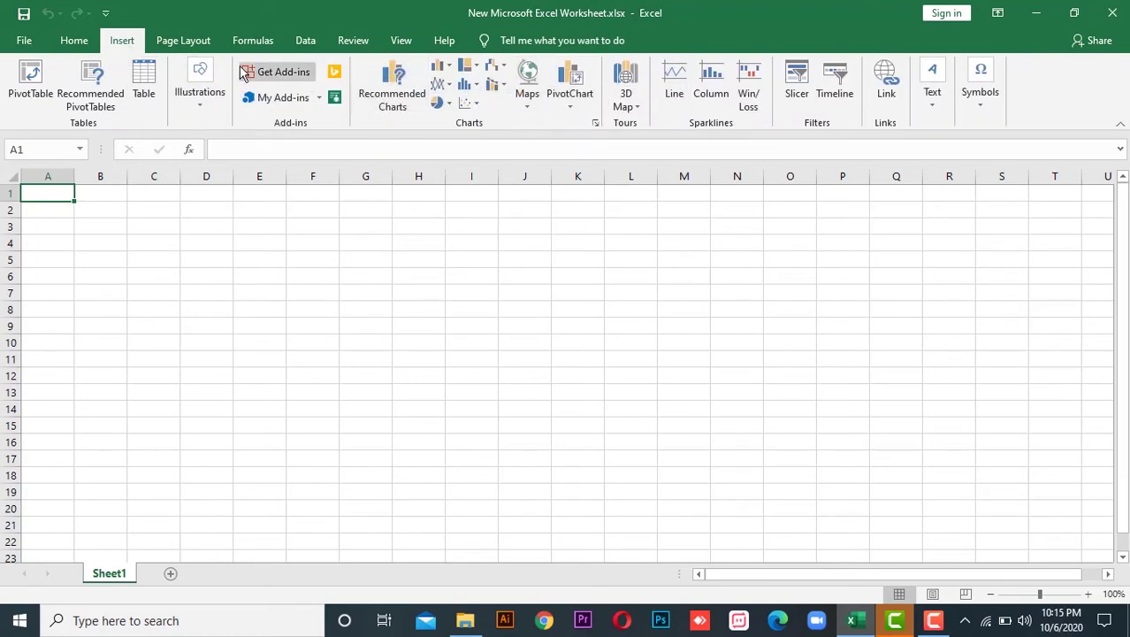
pyautogui.click(199, 45)
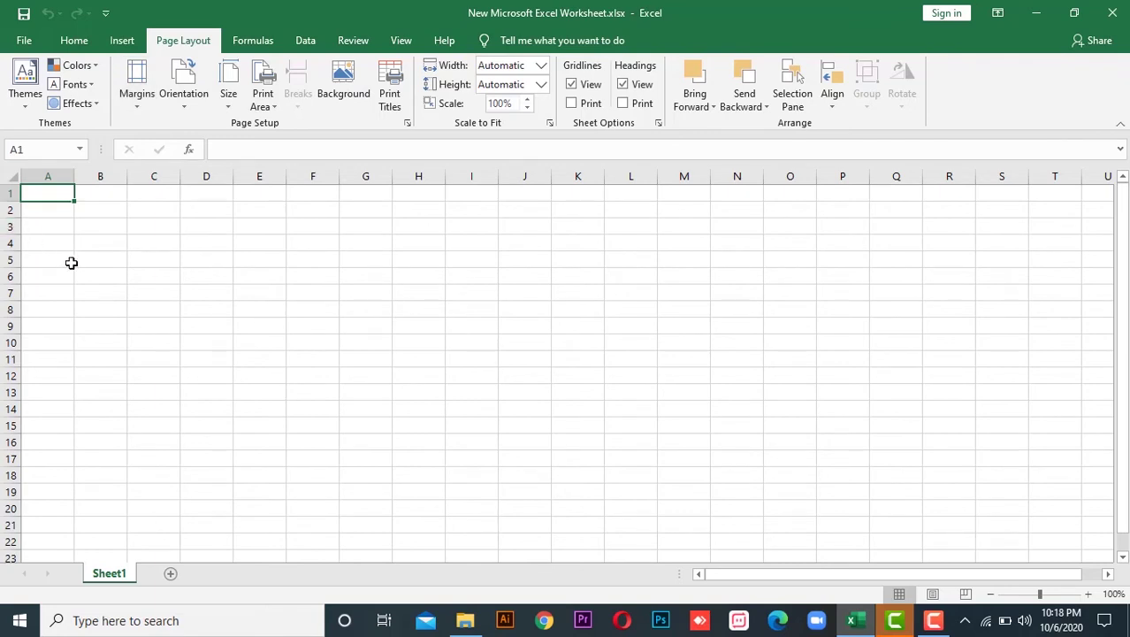
# Step: Open the File backstage with its new-workbook templates and recent workbooks list
pyautogui.click(24, 39)
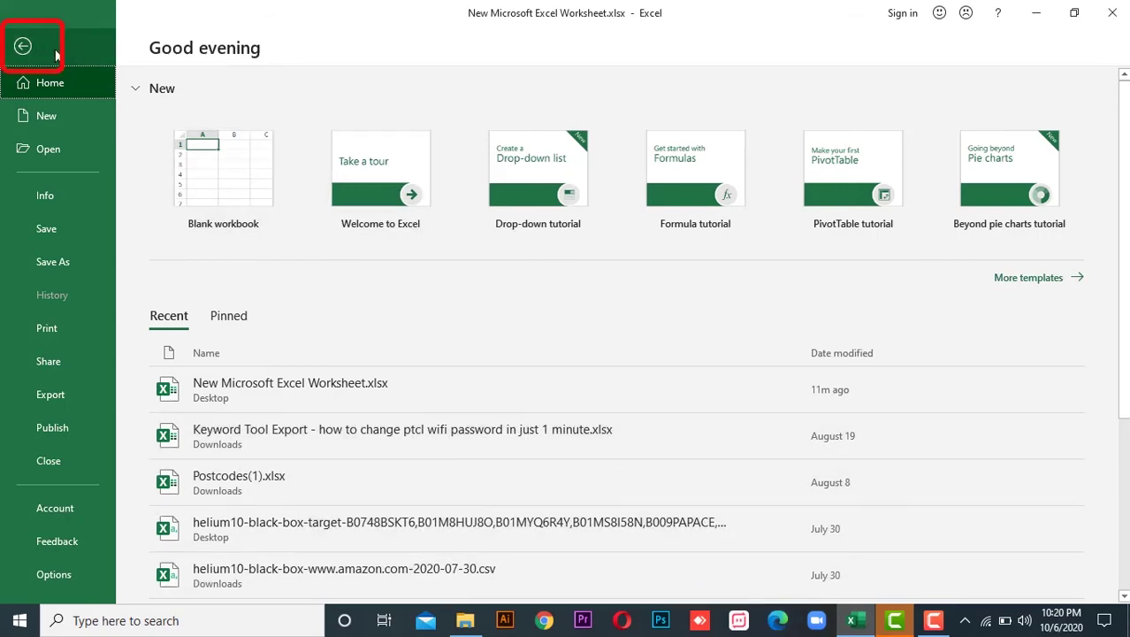
# Step: Return from backstage to Sheet1, then open and cancel Insert Function, leaving A1 empty
pyautogui.click(27, 49)
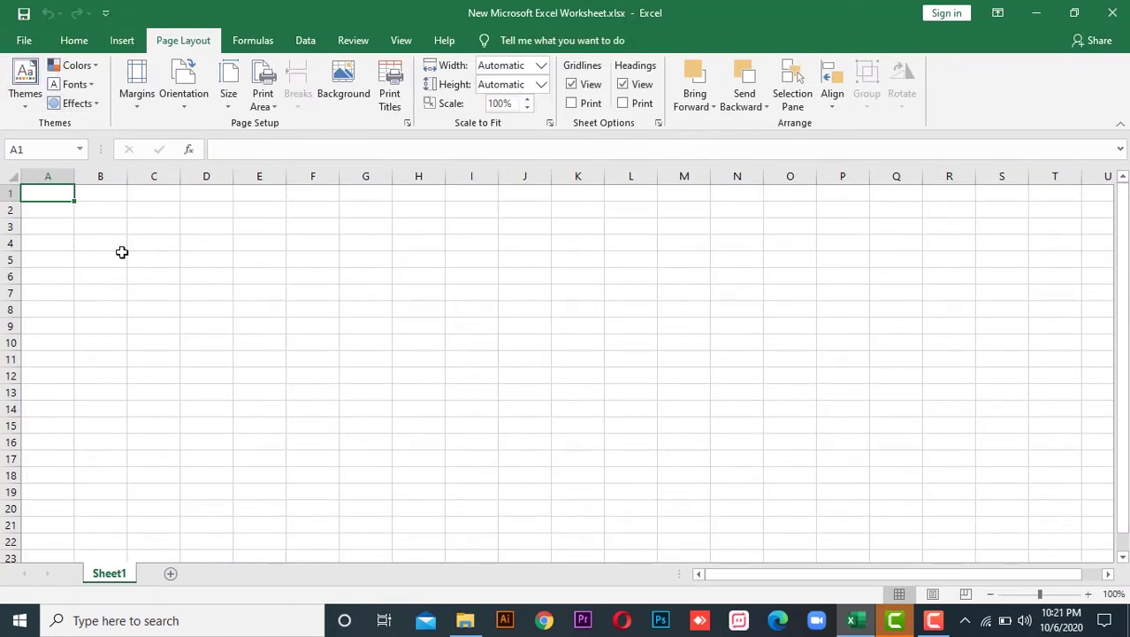
pyautogui.click(188, 151)
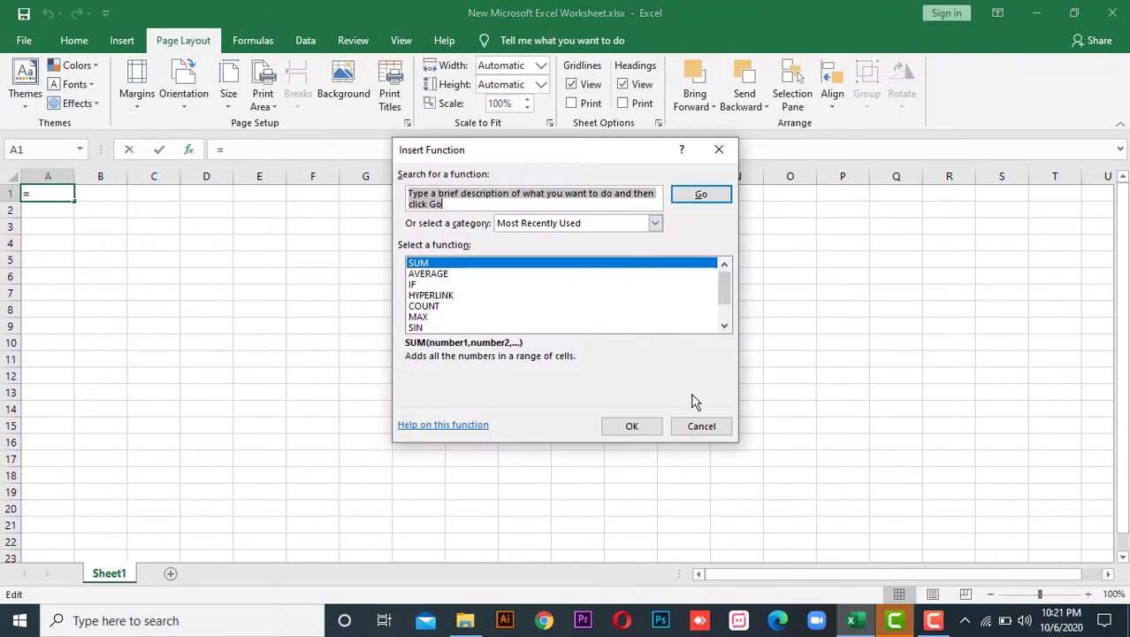
pyautogui.click(682, 425)
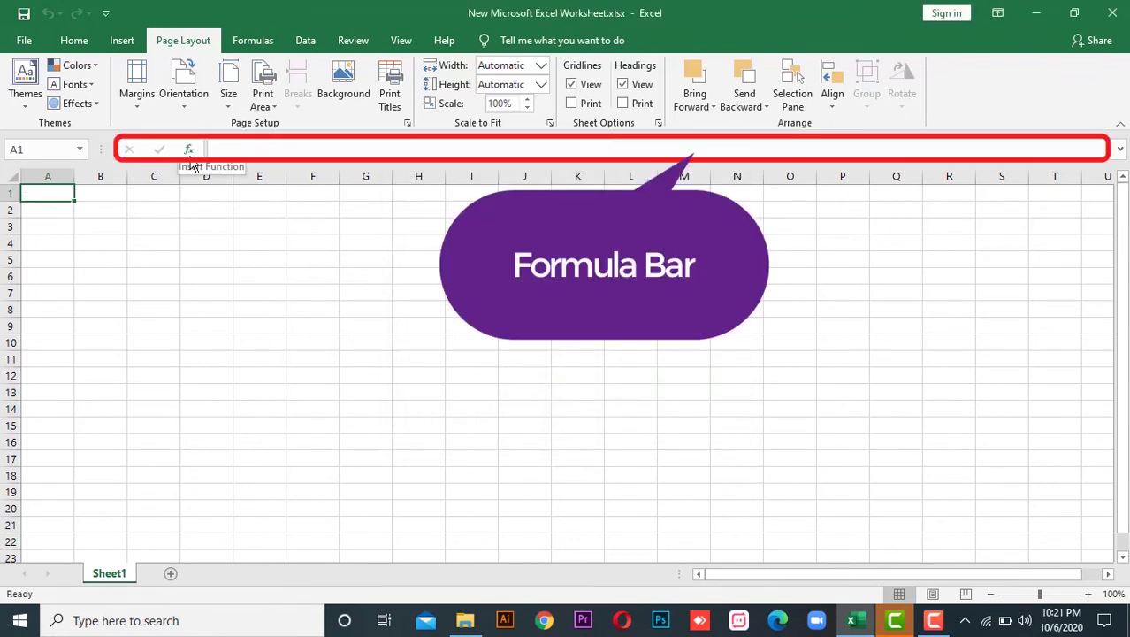
# Step: Start editing the empty cell A1 in the formula bar
pyautogui.click(224, 152)
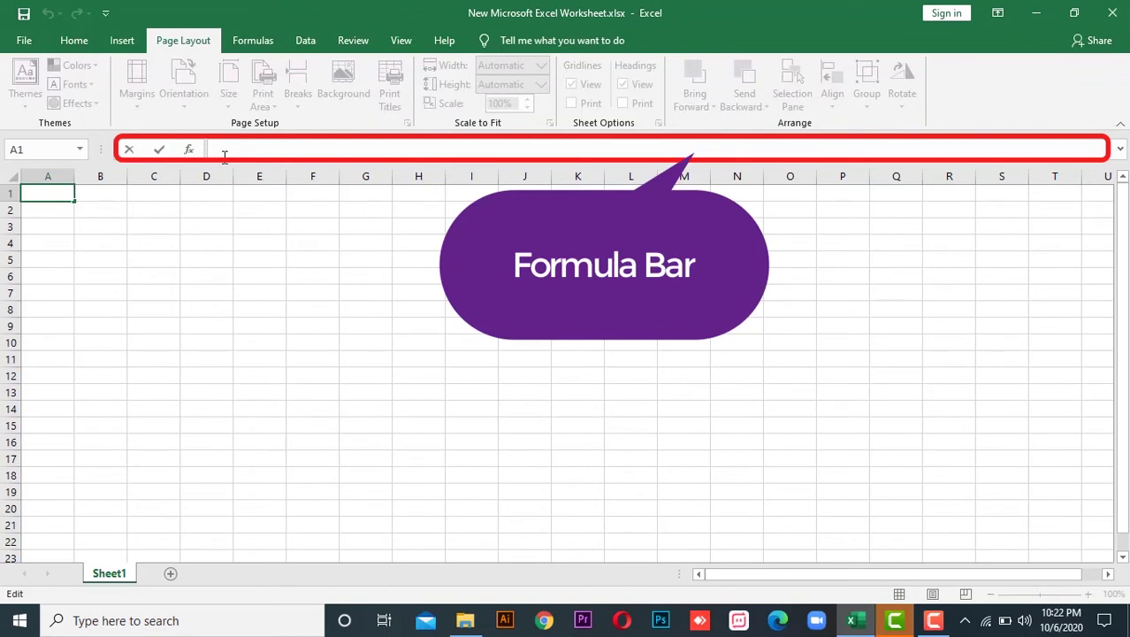